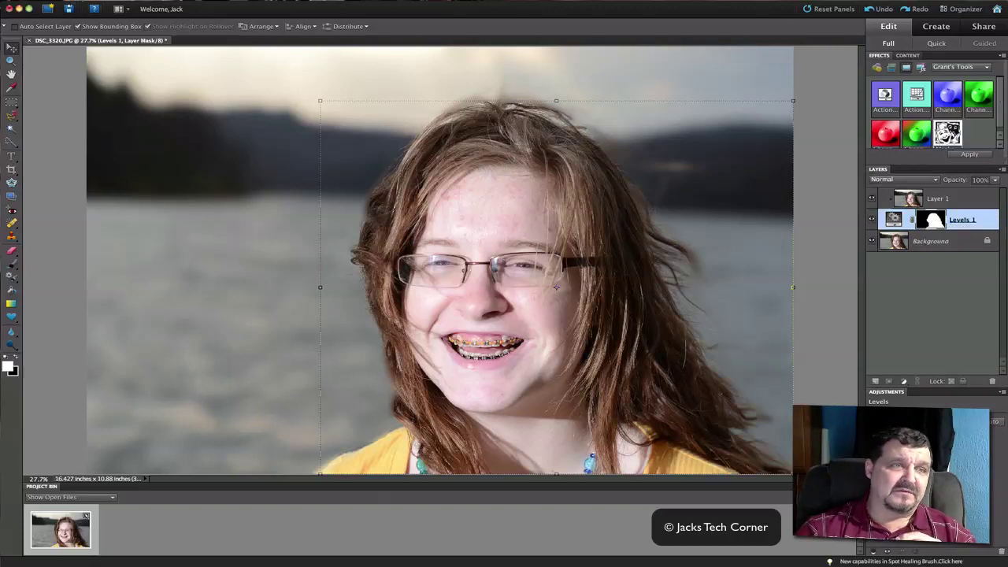
Flatten the portrait to one Background layer, duplicate it as Layer 1, and select Background.
{"action": "left_click", "coordinate": [98, 1]}
{"action": "key", "text": "Escape"}
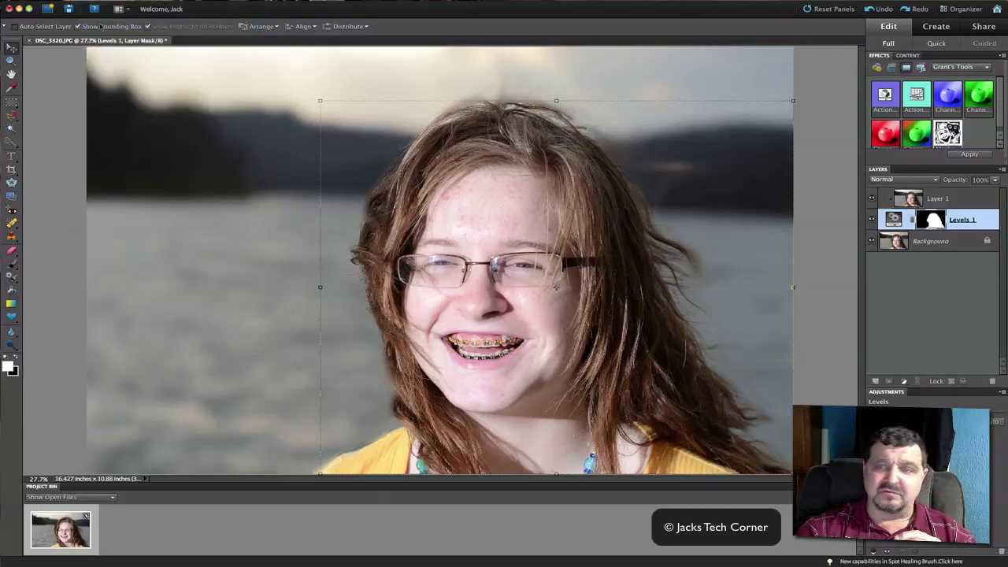
{"action": "key", "text": "super+shift+e"}
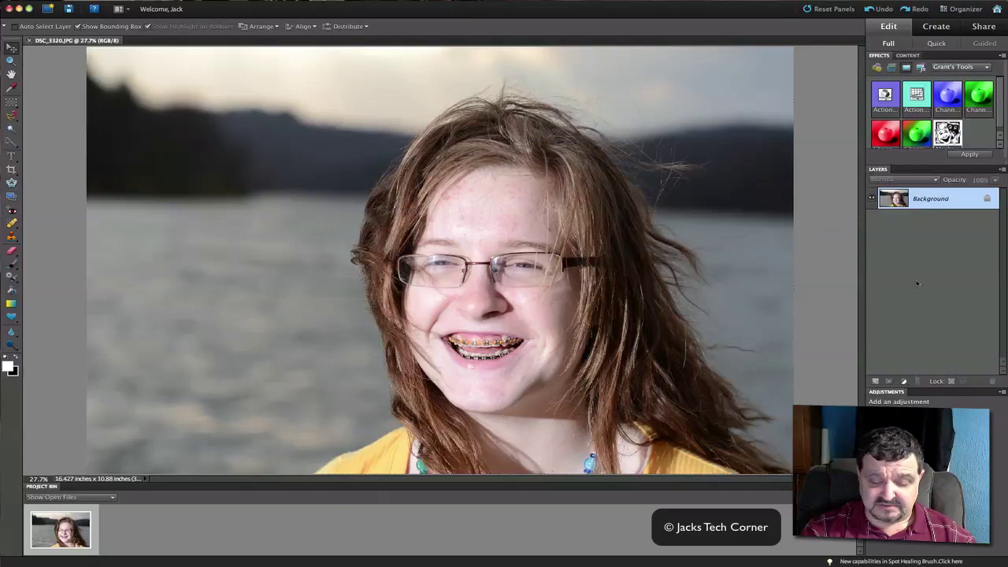
{"action": "key", "text": "super+j"}
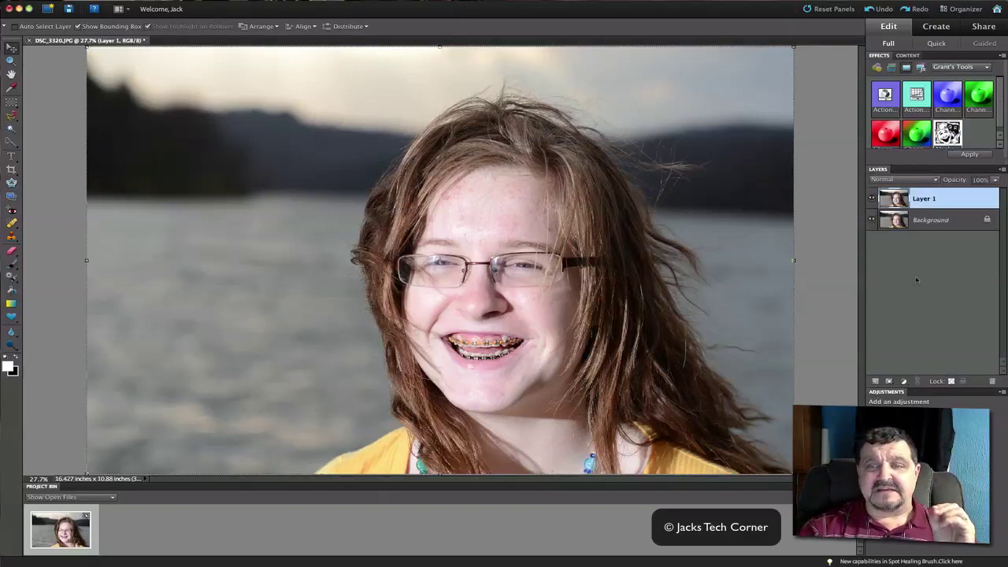
{"action": "left_click", "coordinate": [930, 221]}
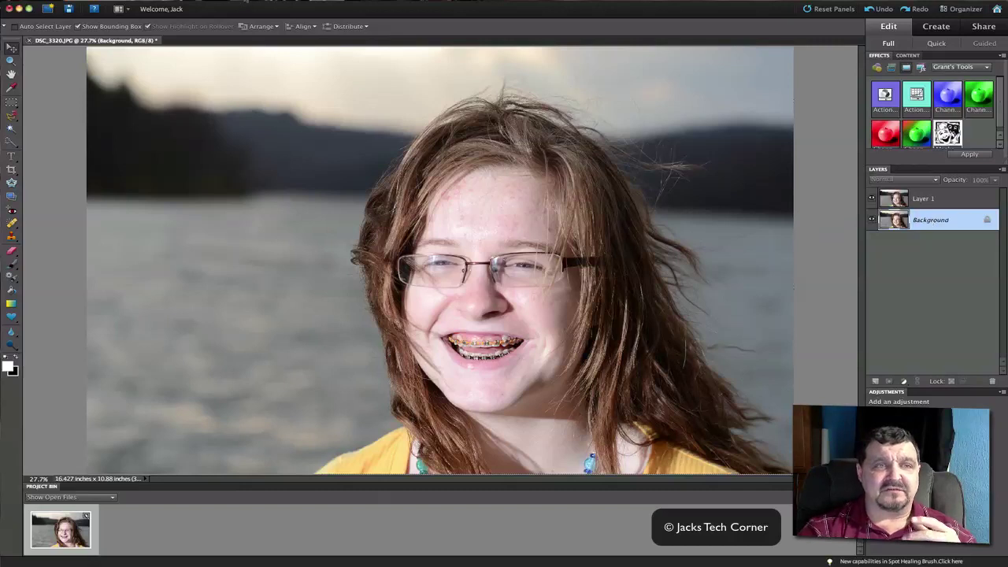
Apply a Gaussian Blur with an 18.7 px radius to the Background layer.
{"action": "left_click", "coordinate": [244, 3]}
{"action": "mouse_move", "coordinate": [250, 62]}
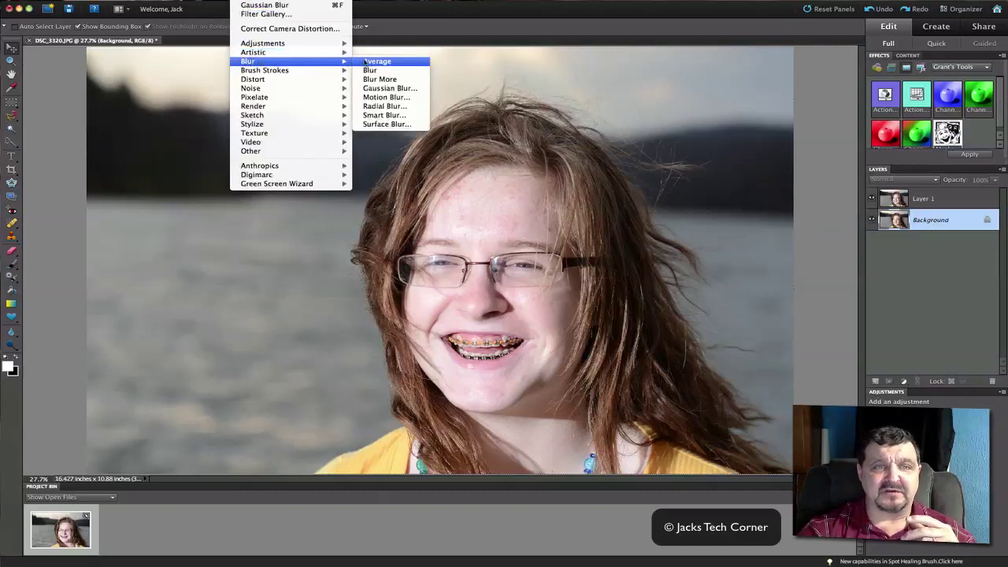
{"action": "left_click", "coordinate": [369, 88]}
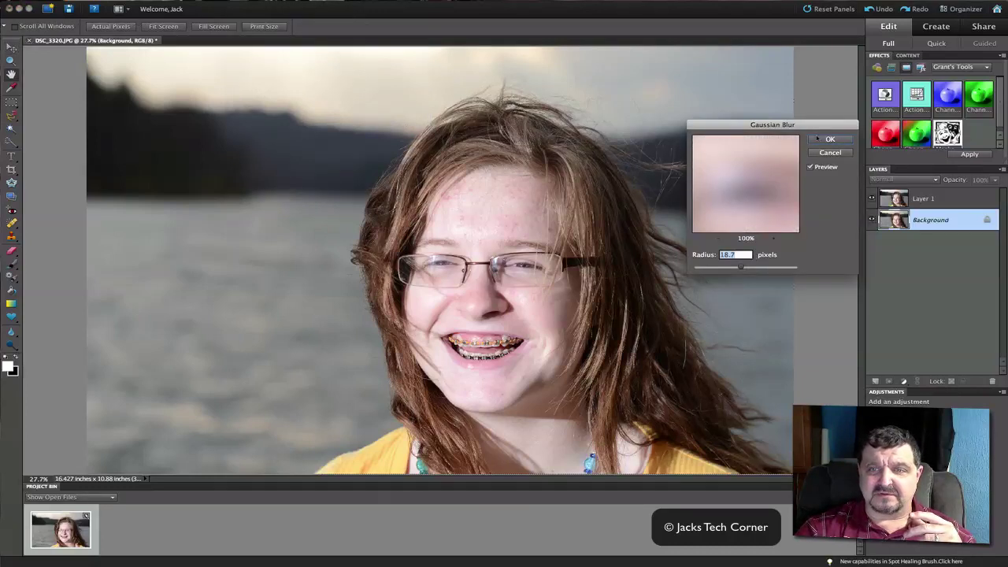
{"action": "left_click", "coordinate": [815, 139]}
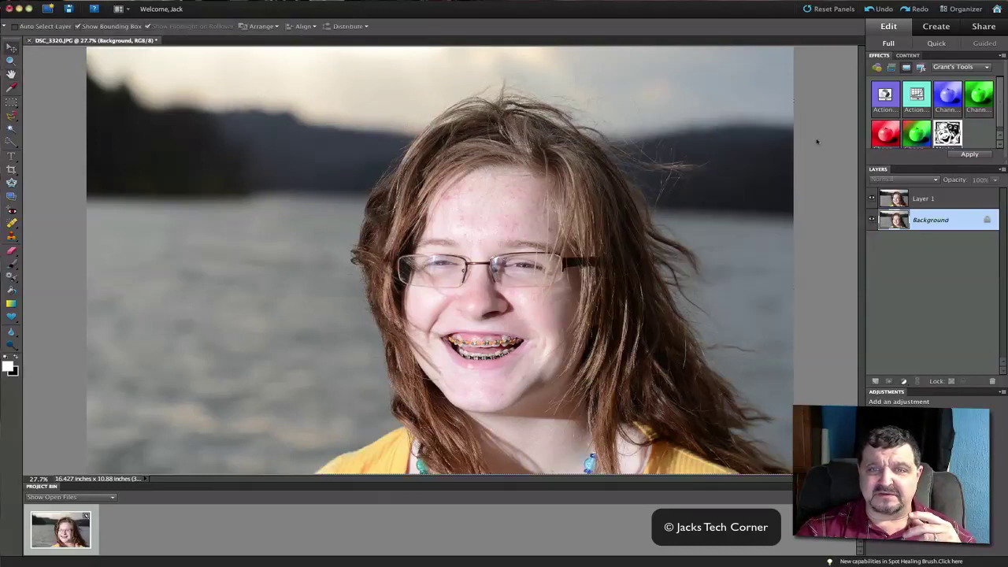
Toggle Layer 1's visibility repeatedly to compare the sharp copy against the blurred Background.
{"action": "left_click", "coordinate": [872, 200]}
{"action": "left_click", "coordinate": [872, 200]}
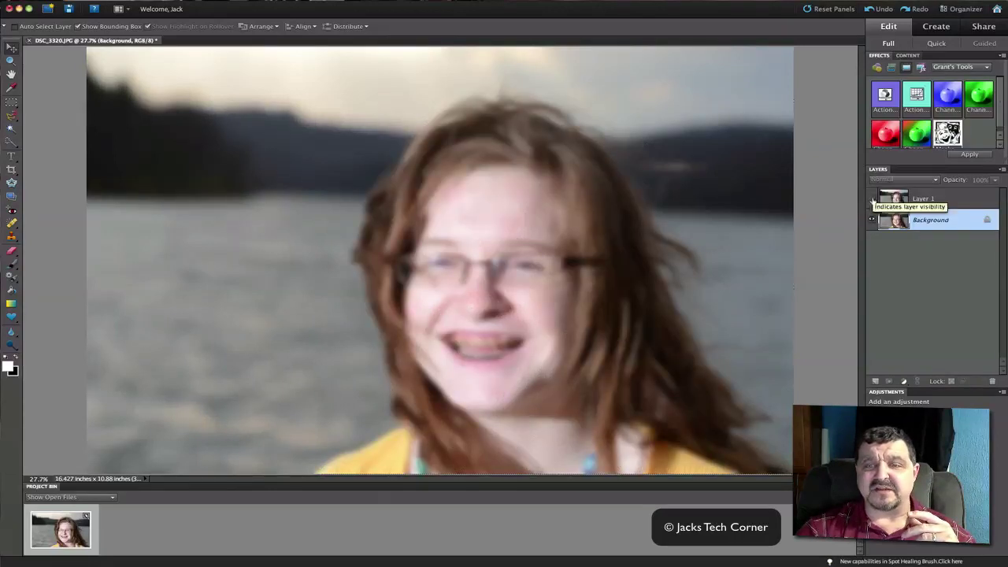
{"action": "left_click", "coordinate": [873, 199]}
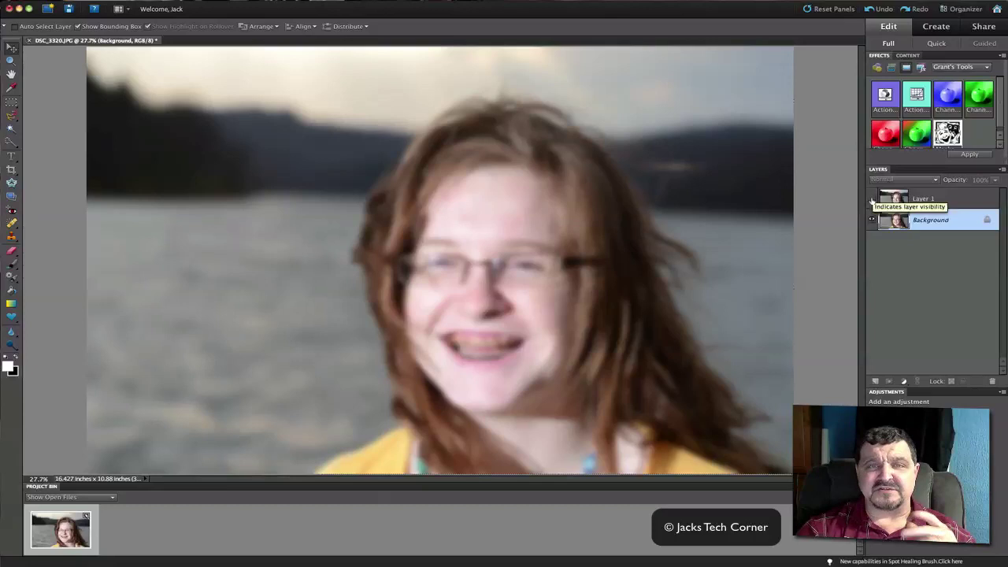
{"action": "left_click", "coordinate": [872, 201]}
{"action": "left_click", "coordinate": [872, 200]}
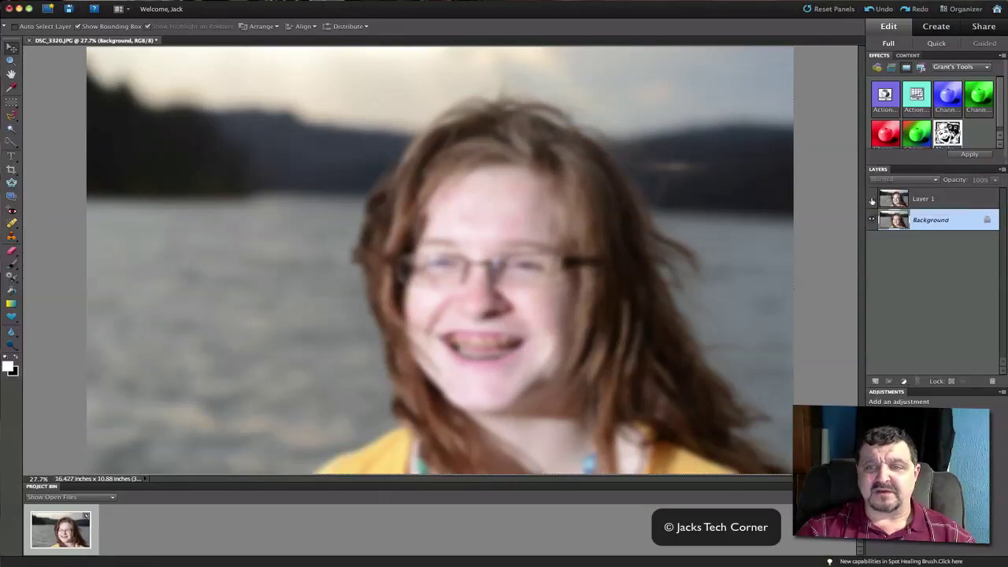
{"action": "left_click", "coordinate": [872, 201]}
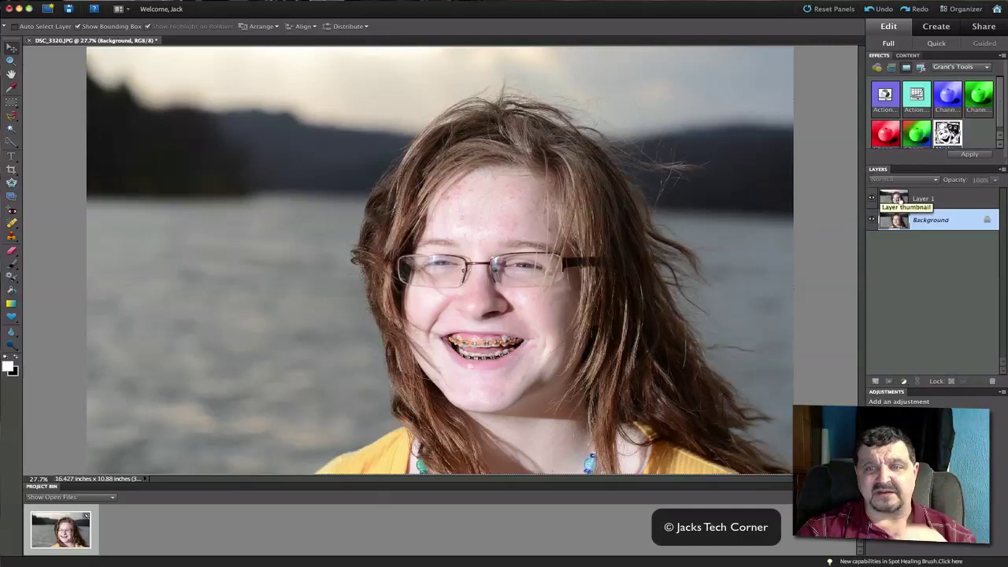
{"action": "left_click", "coordinate": [872, 200]}
{"action": "left_click", "coordinate": [873, 200]}
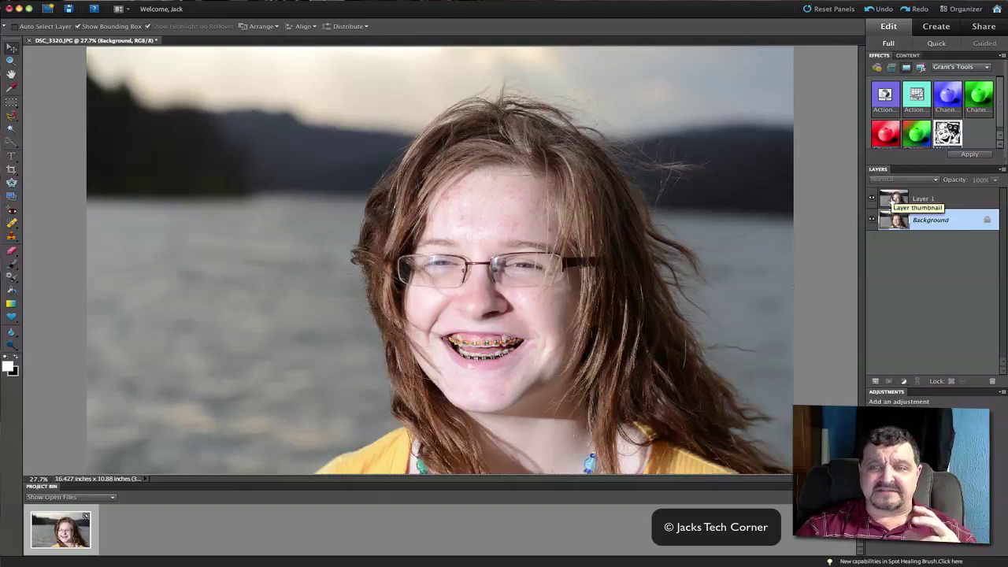
{"action": "left_click", "coordinate": [908, 199]}
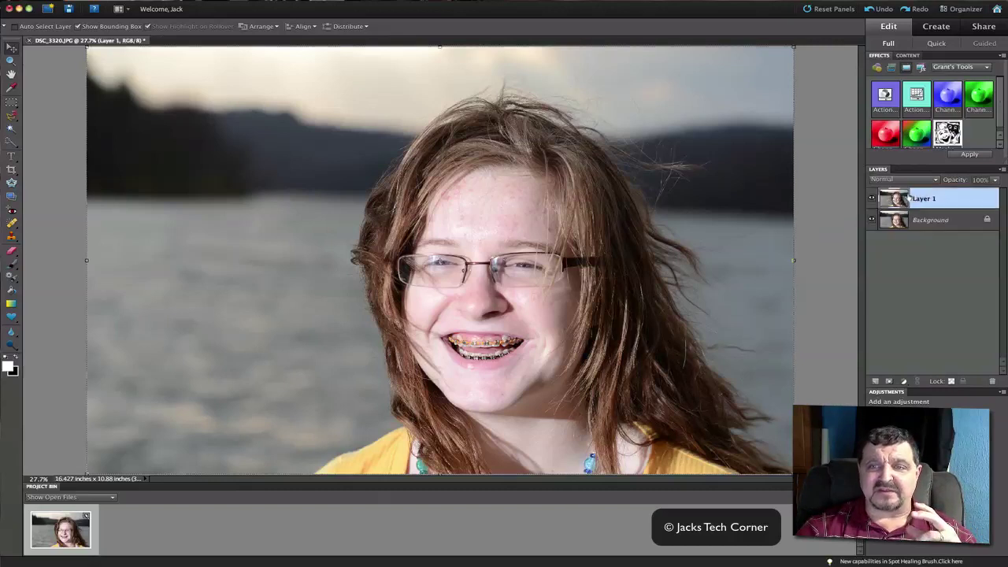
{"action": "left_click", "coordinate": [914, 221]}
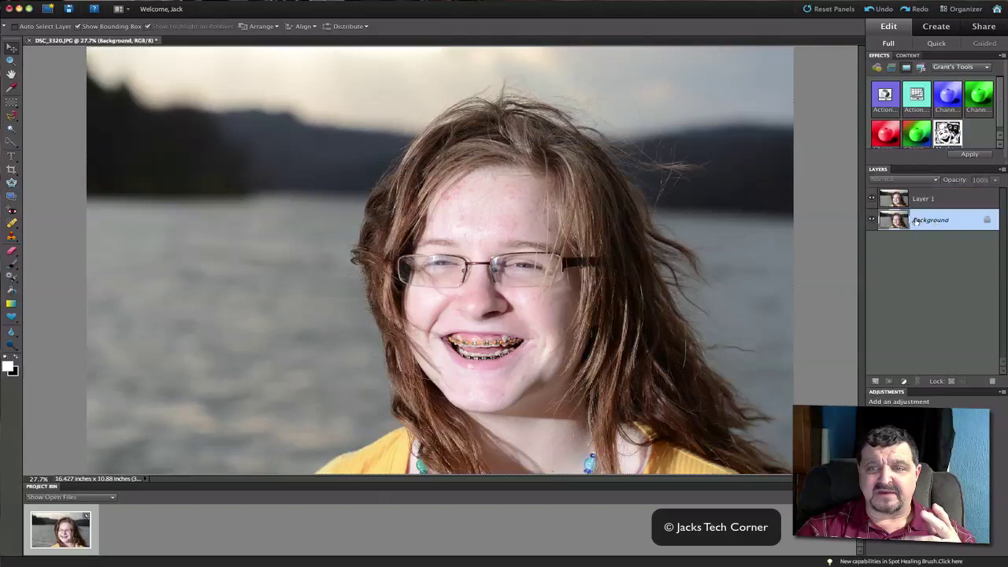
{"action": "left_click", "coordinate": [872, 199]}
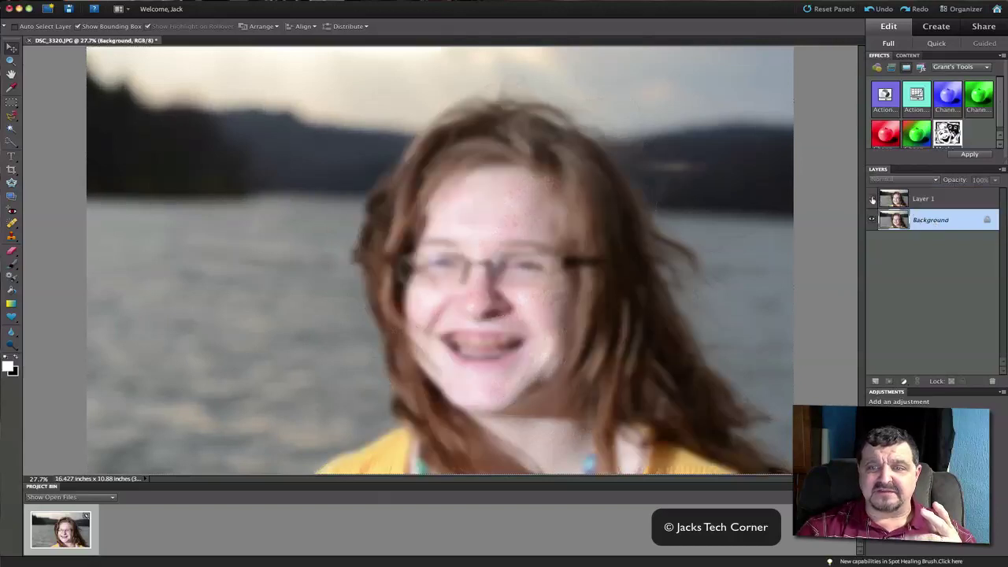
{"action": "left_click", "coordinate": [872, 199]}
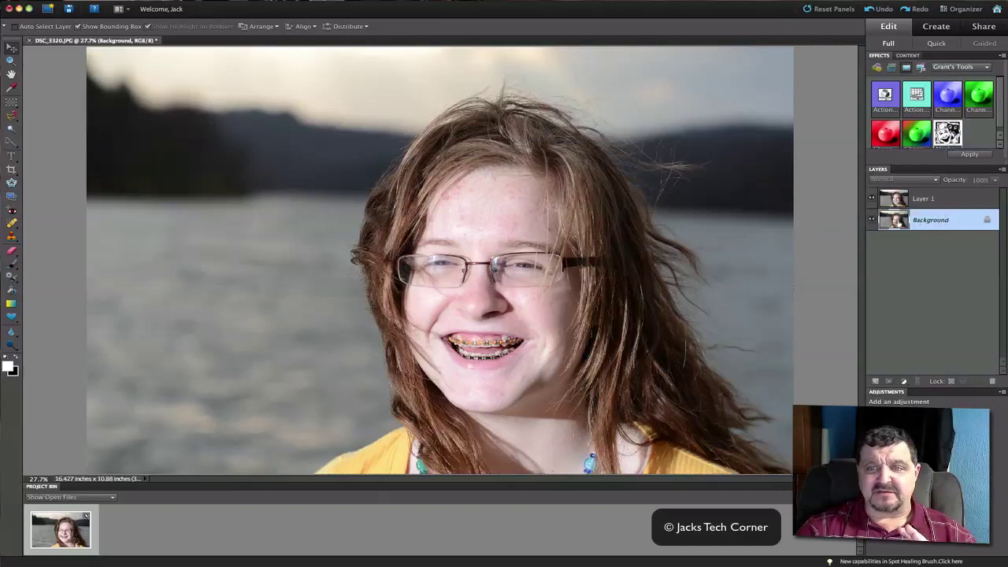
{"action": "left_click", "coordinate": [873, 202]}
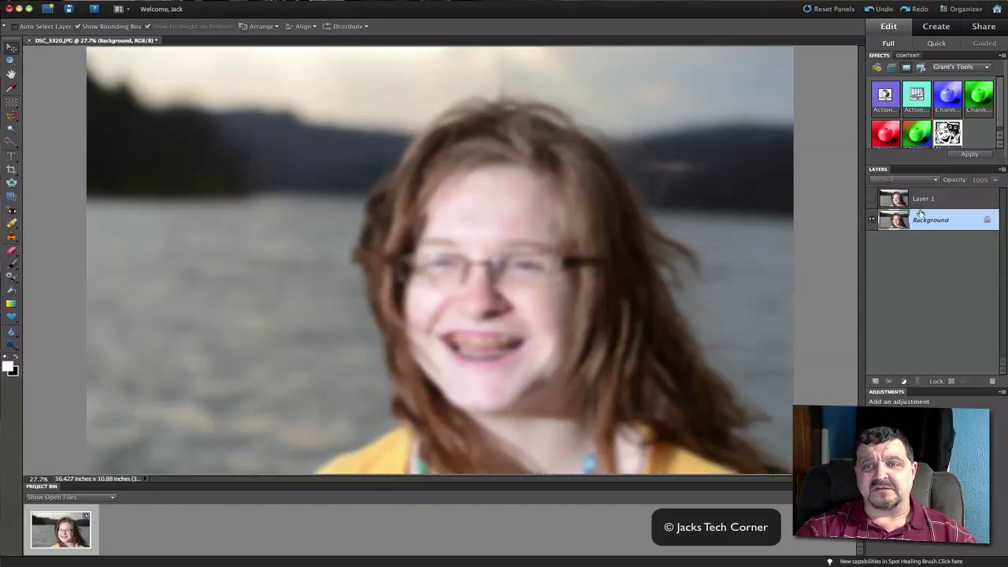
{"action": "left_click", "coordinate": [872, 200]}
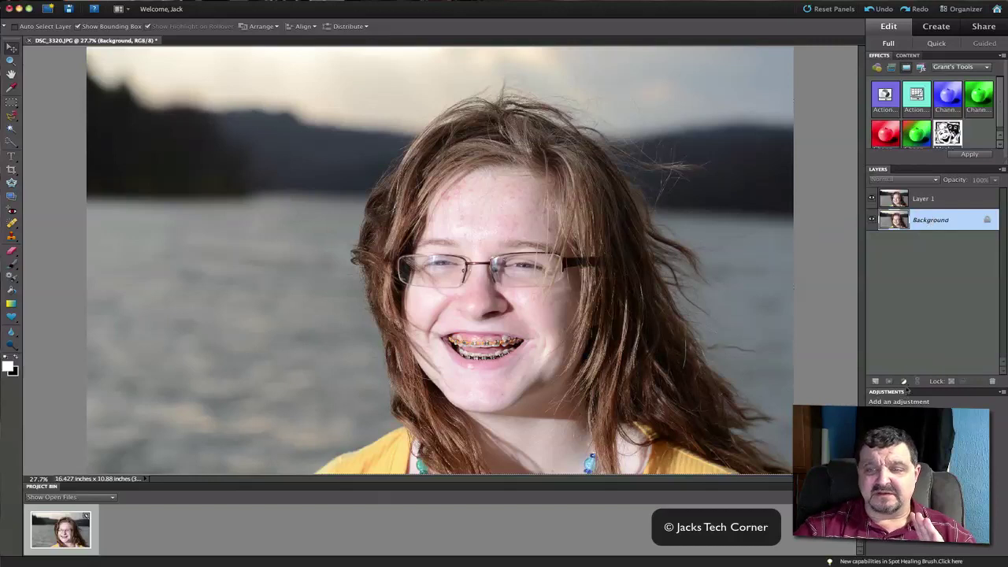
Add a Levels adjustment layer between Layer 1 and Background.
{"action": "left_click", "coordinate": [904, 382]}
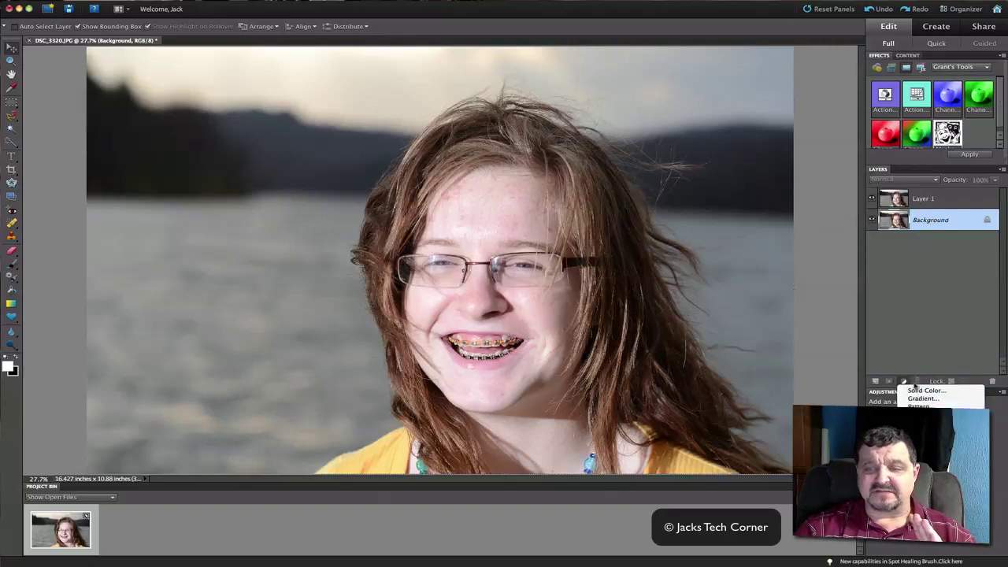
{"action": "left_click", "coordinate": [925, 419]}
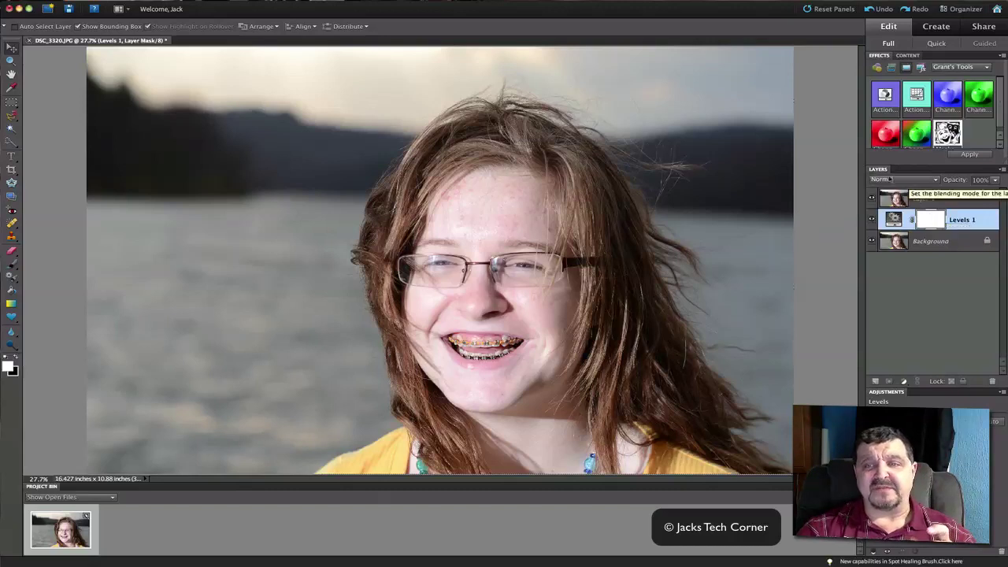
{"action": "left_click", "coordinate": [906, 200]}
{"action": "left_click", "coordinate": [927, 218]}
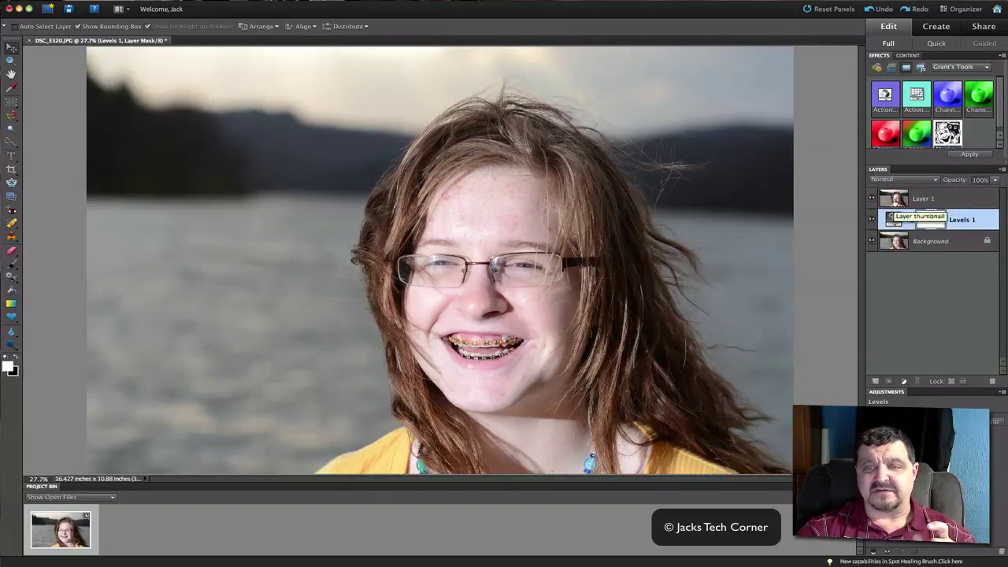
Clip Layer 1 to Levels 1 with Cmd+G and select the Levels 1 mask.
{"action": "left_click", "coordinate": [895, 202]}
{"action": "left_click", "coordinate": [926, 222]}
{"action": "left_click", "coordinate": [898, 201]}
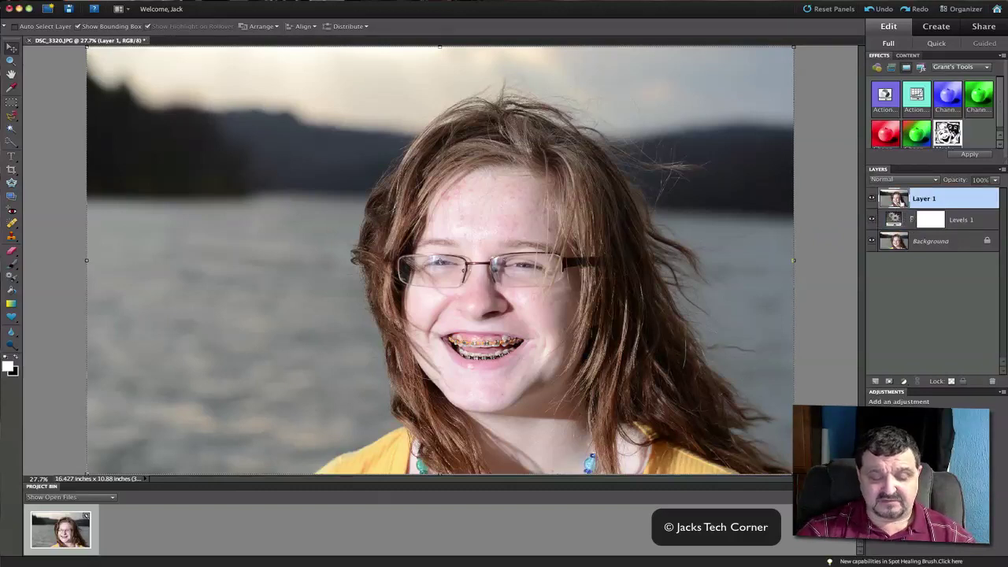
{"action": "key", "text": "super+g"}
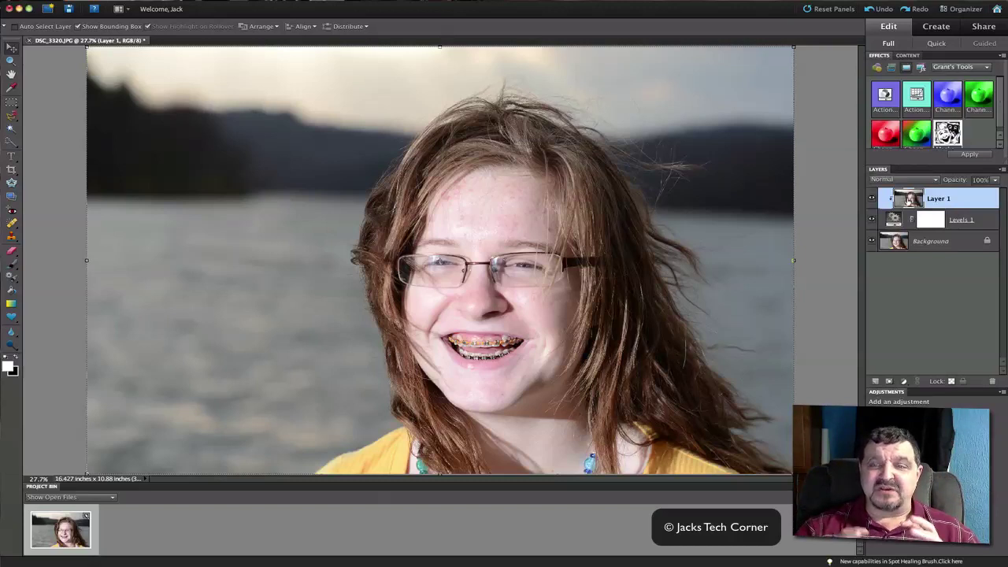
{"action": "left_click", "coordinate": [930, 220]}
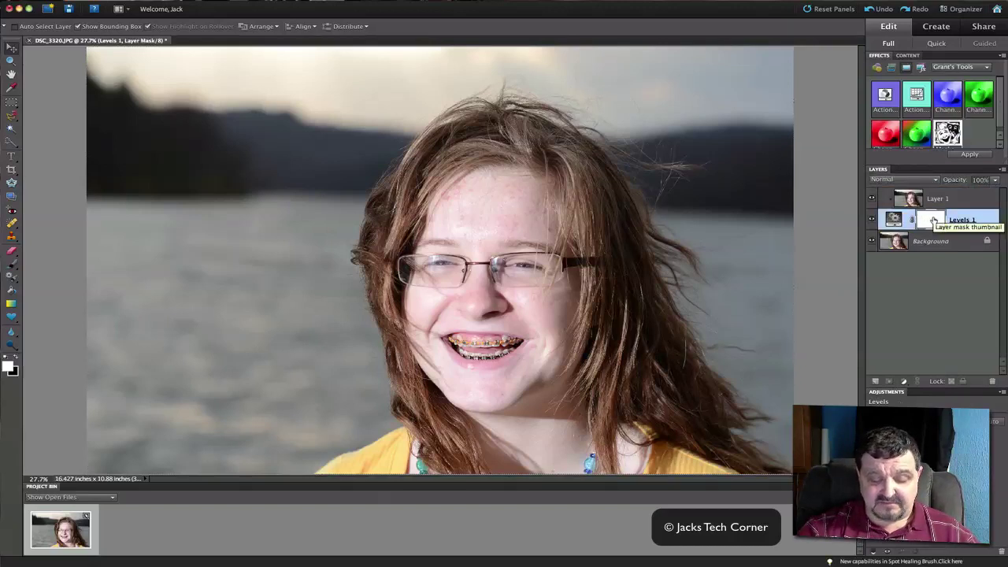
Invert the Levels 1 mask to black with Cmd+I, hiding the sharp copy.
{"action": "key", "text": "super+i"}
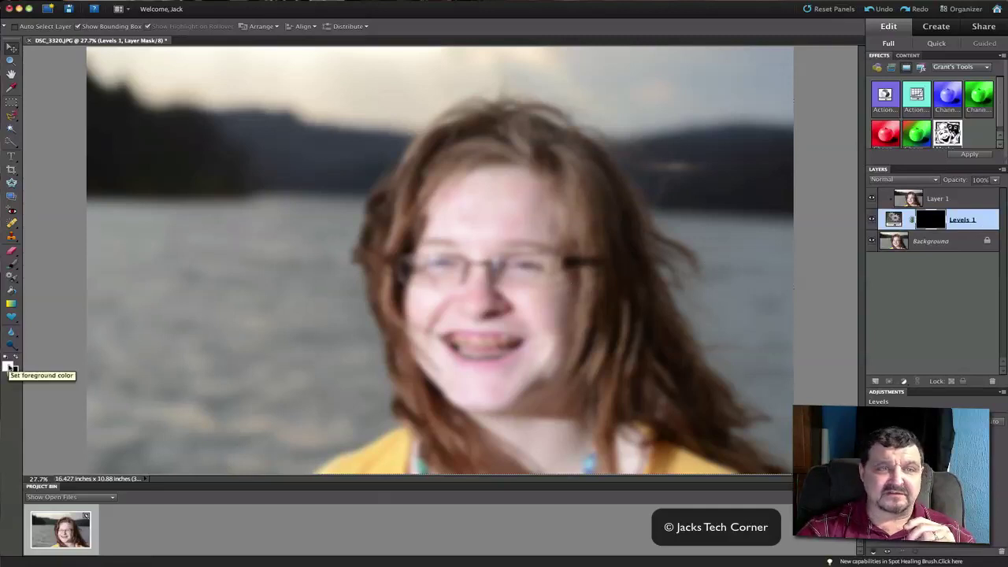
Paint white with the 500 px Brush over the face and hair on the Levels 1 mask.
{"action": "key", "text": "x"}
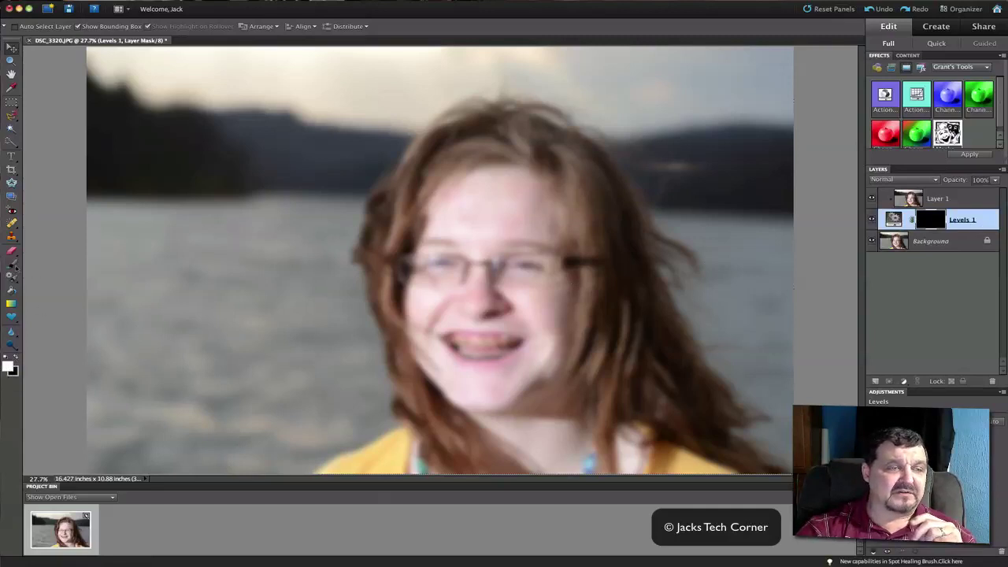
{"action": "left_click", "coordinate": [12, 265]}
{"action": "mouse_move", "coordinate": [429, 130]}
{"action": "left_mouse_down"}
{"action": "mouse_move", "coordinate": [467, 145]}
{"action": "mouse_move", "coordinate": [431, 191]}
{"action": "mouse_move", "coordinate": [440, 167]}
{"action": "mouse_move", "coordinate": [417, 240]}
{"action": "mouse_move", "coordinate": [414, 217]}
{"action": "mouse_move", "coordinate": [411, 285]}
{"action": "mouse_move", "coordinate": [410, 277]}
{"action": "mouse_move", "coordinate": [438, 376]}
{"action": "mouse_move", "coordinate": [455, 416]}
{"action": "mouse_move", "coordinate": [480, 433]}
{"action": "mouse_move", "coordinate": [361, 473]}
{"action": "mouse_move", "coordinate": [453, 409]}
{"action": "mouse_move", "coordinate": [479, 349]}
{"action": "mouse_move", "coordinate": [559, 427]}
{"action": "mouse_move", "coordinate": [499, 438]}
{"action": "mouse_move", "coordinate": [502, 451]}
{"action": "mouse_move", "coordinate": [724, 477]}
{"action": "mouse_move", "coordinate": [727, 456]}
{"action": "mouse_move", "coordinate": [690, 412]}
{"action": "mouse_move", "coordinate": [717, 421]}
{"action": "mouse_move", "coordinate": [658, 390]}
{"action": "mouse_move", "coordinate": [643, 303]}
{"action": "mouse_move", "coordinate": [591, 367]}
{"action": "mouse_move", "coordinate": [578, 276]}
{"action": "mouse_move", "coordinate": [568, 307]}
{"action": "mouse_move", "coordinate": [545, 290]}
{"action": "mouse_move", "coordinate": [511, 353]}
{"action": "mouse_move", "coordinate": [528, 230]}
{"action": "mouse_move", "coordinate": [448, 324]}
{"action": "mouse_move", "coordinate": [490, 244]}
{"action": "mouse_move", "coordinate": [501, 295]}
{"action": "mouse_move", "coordinate": [437, 193]}
{"action": "mouse_move", "coordinate": [489, 156]}
{"action": "mouse_move", "coordinate": [539, 172]}
{"action": "mouse_move", "coordinate": [509, 140]}
{"action": "mouse_move", "coordinate": [571, 180]}
{"action": "mouse_move", "coordinate": [569, 170]}
{"action": "mouse_move", "coordinate": [623, 214]}
{"action": "mouse_move", "coordinate": [648, 264]}
{"action": "mouse_move", "coordinate": [671, 267]}
{"action": "mouse_move", "coordinate": [555, 199]}
{"action": "mouse_move", "coordinate": [671, 364]}
{"action": "mouse_move", "coordinate": [666, 345]}
{"action": "mouse_move", "coordinate": [718, 402]}
{"action": "mouse_move", "coordinate": [733, 404]}
{"action": "mouse_move", "coordinate": [725, 430]}
{"action": "mouse_move", "coordinate": [755, 465]}
{"action": "mouse_move", "coordinate": [543, 441]}
{"action": "mouse_move", "coordinate": [485, 256]}
{"action": "mouse_move", "coordinate": [408, 206]}
{"action": "mouse_move", "coordinate": [387, 237]}
{"action": "mouse_move", "coordinate": [446, 158]}
{"action": "mouse_move", "coordinate": [489, 135]}
{"action": "mouse_move", "coordinate": [514, 132]}
{"action": "mouse_move", "coordinate": [560, 206]}
{"action": "left_mouse_up"}
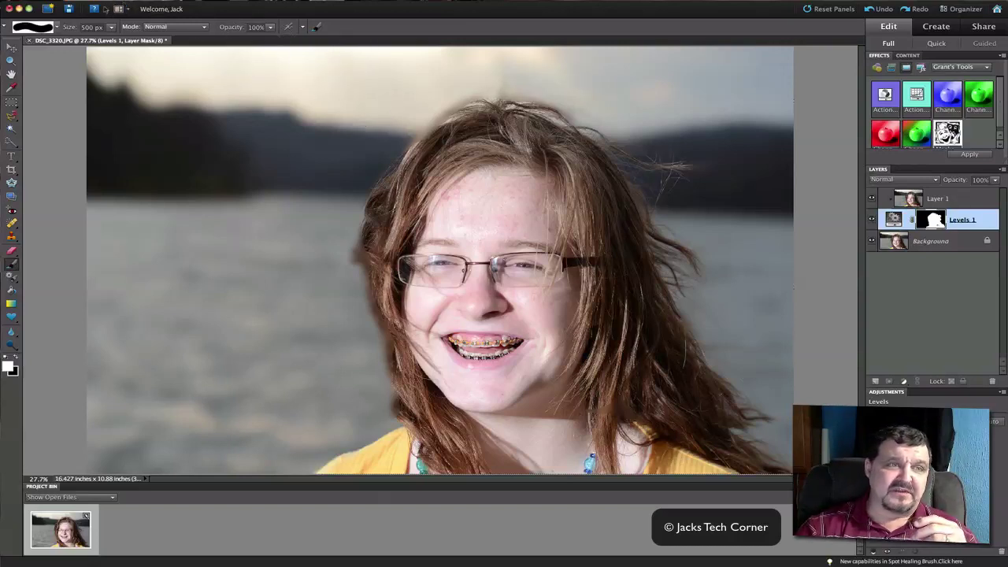
Revert the photo to its original state and duplicate it as Layer 1.
{"action": "left_click", "coordinate": [98, 3]}
{"action": "left_click", "coordinate": [111, 23]}
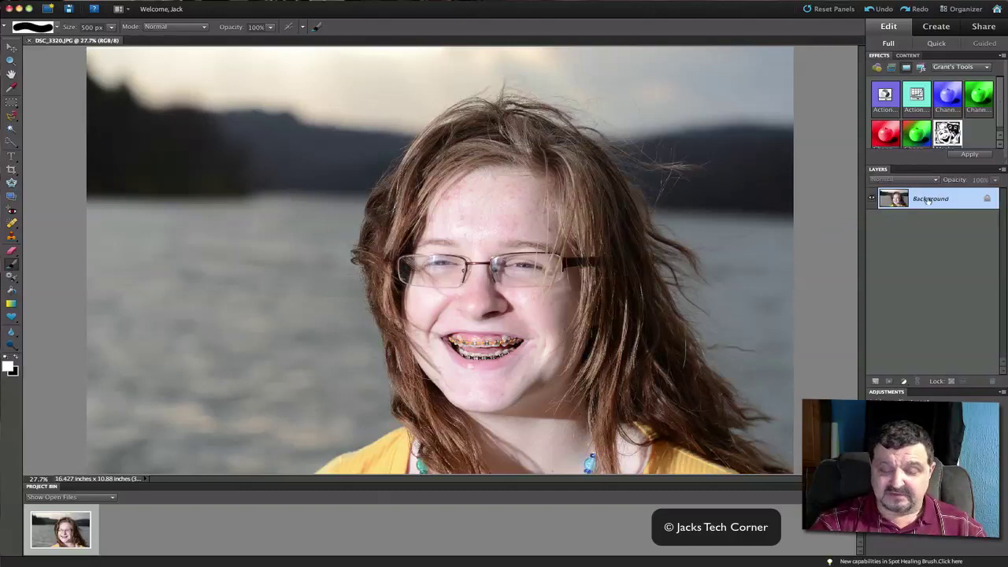
{"action": "key", "text": "super+j"}
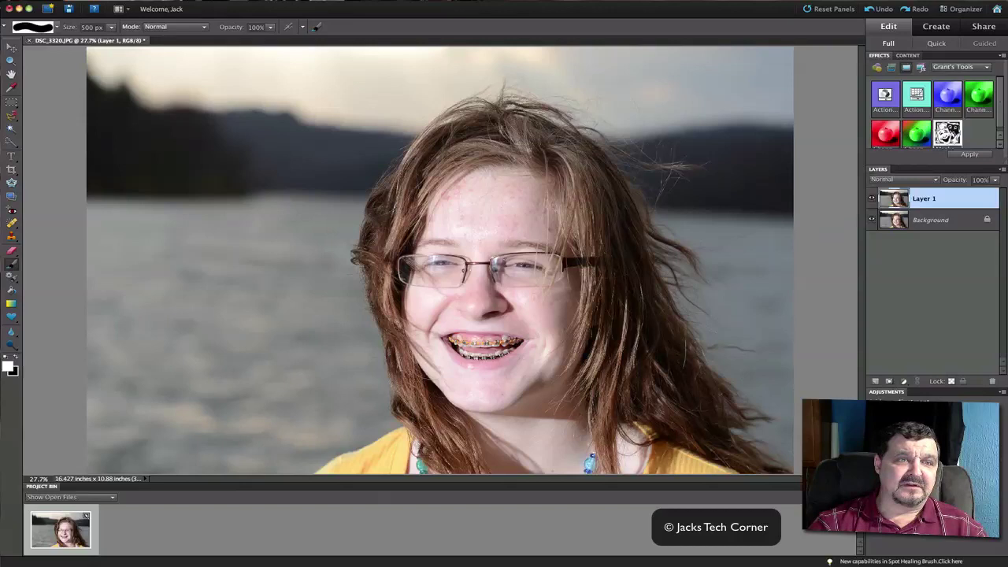
Apply an 18.7-pixel Gaussian Blur to Layer 1.
{"action": "left_click", "coordinate": [244, 2]}
{"action": "mouse_move", "coordinate": [254, 62]}
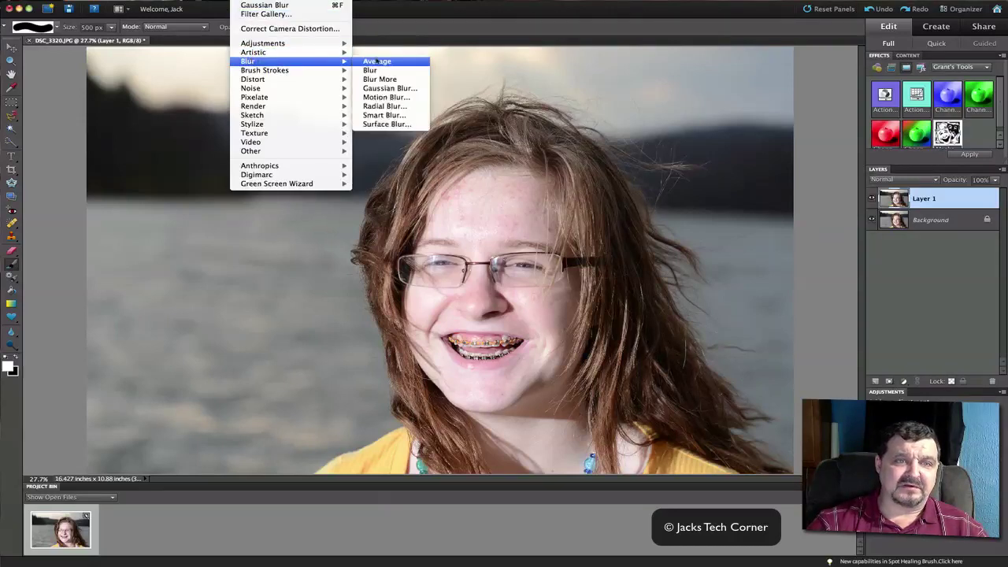
{"action": "left_click", "coordinate": [389, 88]}
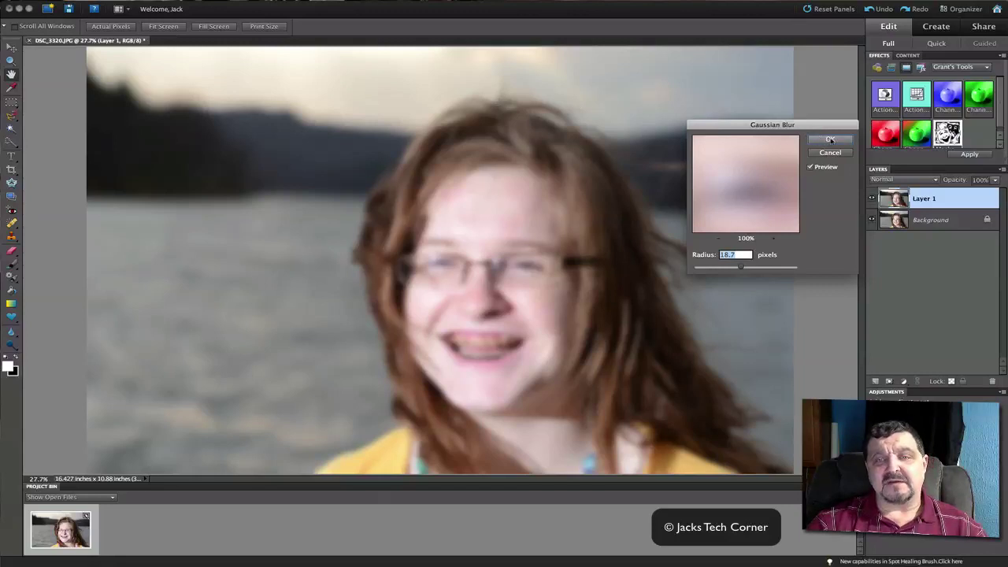
{"action": "left_click", "coordinate": [831, 139]}
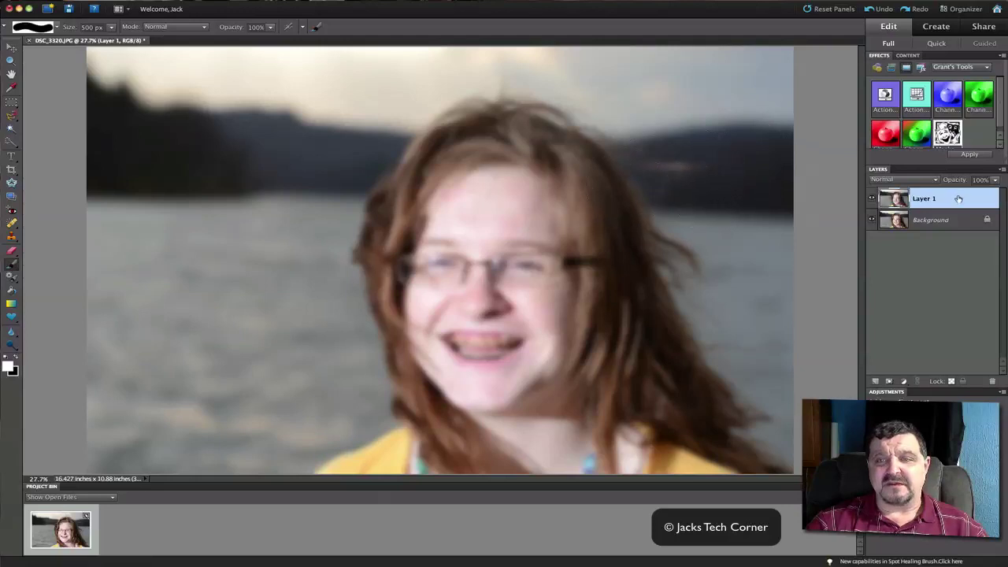
Run the Grant's Tools effect that adds a white layer mask to the blurred Layer 1.
{"action": "left_click", "coordinate": [949, 67]}
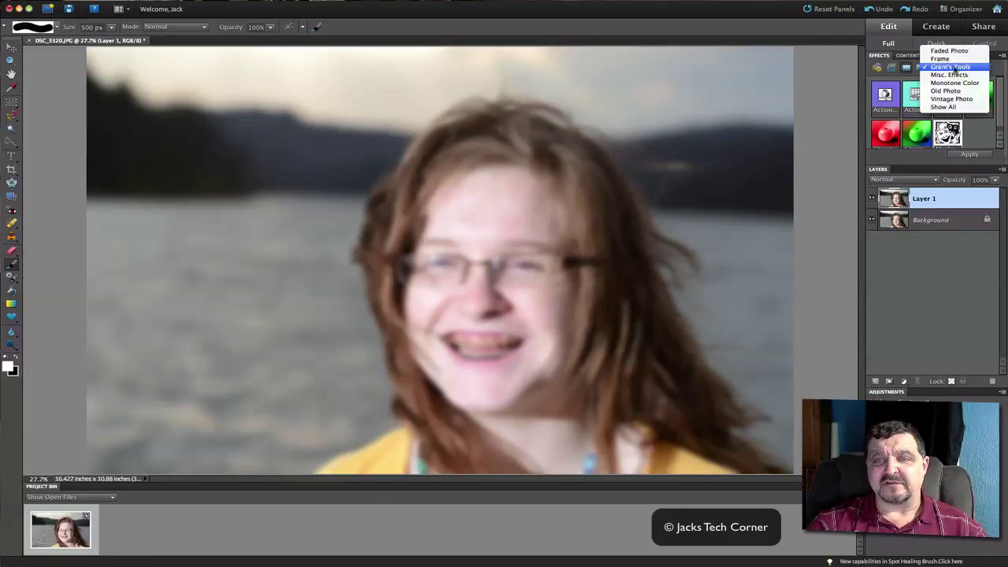
{"action": "left_click", "coordinate": [951, 67]}
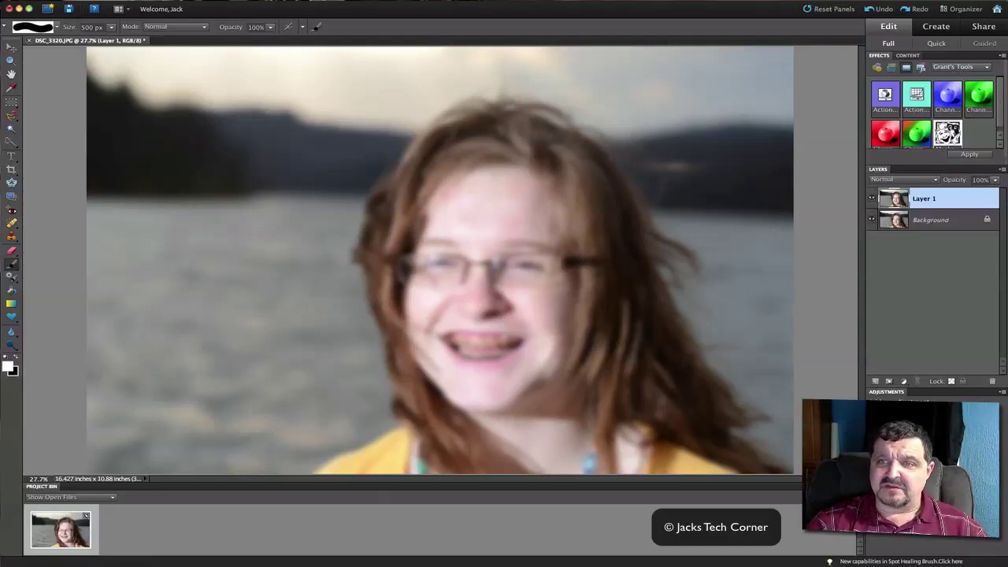
{"action": "left_click", "coordinate": [964, 156]}
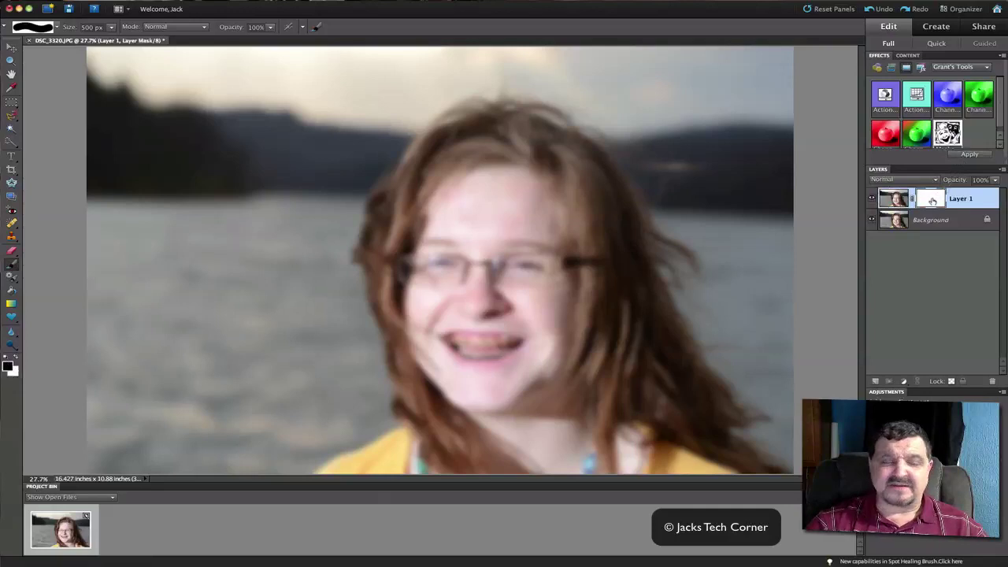
Paint black over the face on Layer 1's mask to reveal the sharp face, glasses and hair.
{"action": "mouse_move", "coordinate": [446, 209]}
{"action": "left_mouse_down"}
{"action": "mouse_move", "coordinate": [472, 171]}
{"action": "mouse_move", "coordinate": [468, 154]}
{"action": "mouse_move", "coordinate": [499, 135]}
{"action": "mouse_move", "coordinate": [570, 187]}
{"action": "mouse_move", "coordinate": [553, 151]}
{"action": "mouse_move", "coordinate": [607, 214]}
{"action": "mouse_move", "coordinate": [623, 185]}
{"action": "mouse_move", "coordinate": [646, 197]}
{"action": "mouse_move", "coordinate": [658, 189]}
{"action": "mouse_move", "coordinate": [642, 256]}
{"action": "mouse_move", "coordinate": [662, 268]}
{"action": "mouse_move", "coordinate": [610, 272]}
{"action": "mouse_move", "coordinate": [646, 343]}
{"action": "mouse_move", "coordinate": [669, 335]}
{"action": "mouse_move", "coordinate": [693, 350]}
{"action": "mouse_move", "coordinate": [749, 461]}
{"action": "mouse_move", "coordinate": [384, 459]}
{"action": "mouse_move", "coordinate": [401, 467]}
{"action": "mouse_move", "coordinate": [349, 473]}
{"action": "mouse_move", "coordinate": [398, 361]}
{"action": "mouse_move", "coordinate": [421, 371]}
{"action": "mouse_move", "coordinate": [414, 342]}
{"action": "mouse_move", "coordinate": [418, 426]}
{"action": "mouse_move", "coordinate": [392, 261]}
{"action": "mouse_move", "coordinate": [386, 277]}
{"action": "mouse_move", "coordinate": [398, 190]}
{"action": "mouse_move", "coordinate": [433, 146]}
{"action": "mouse_move", "coordinate": [489, 146]}
{"action": "mouse_move", "coordinate": [524, 126]}
{"action": "mouse_move", "coordinate": [481, 126]}
{"action": "mouse_move", "coordinate": [512, 118]}
{"action": "mouse_move", "coordinate": [518, 215]}
{"action": "mouse_move", "coordinate": [455, 252]}
{"action": "mouse_move", "coordinate": [441, 309]}
{"action": "mouse_move", "coordinate": [449, 355]}
{"action": "mouse_move", "coordinate": [598, 453]}
{"action": "mouse_move", "coordinate": [472, 382]}
{"action": "left_mouse_up"}
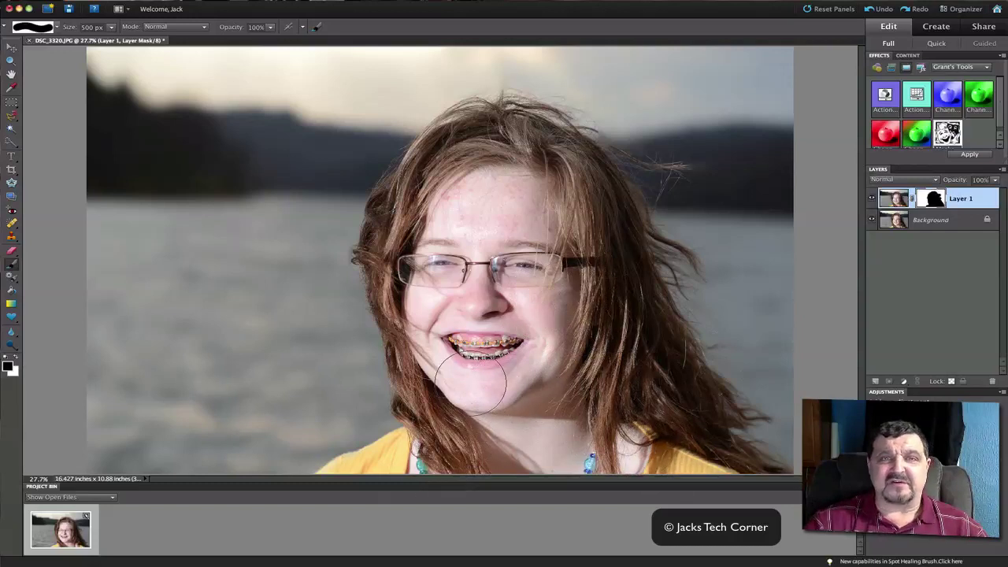